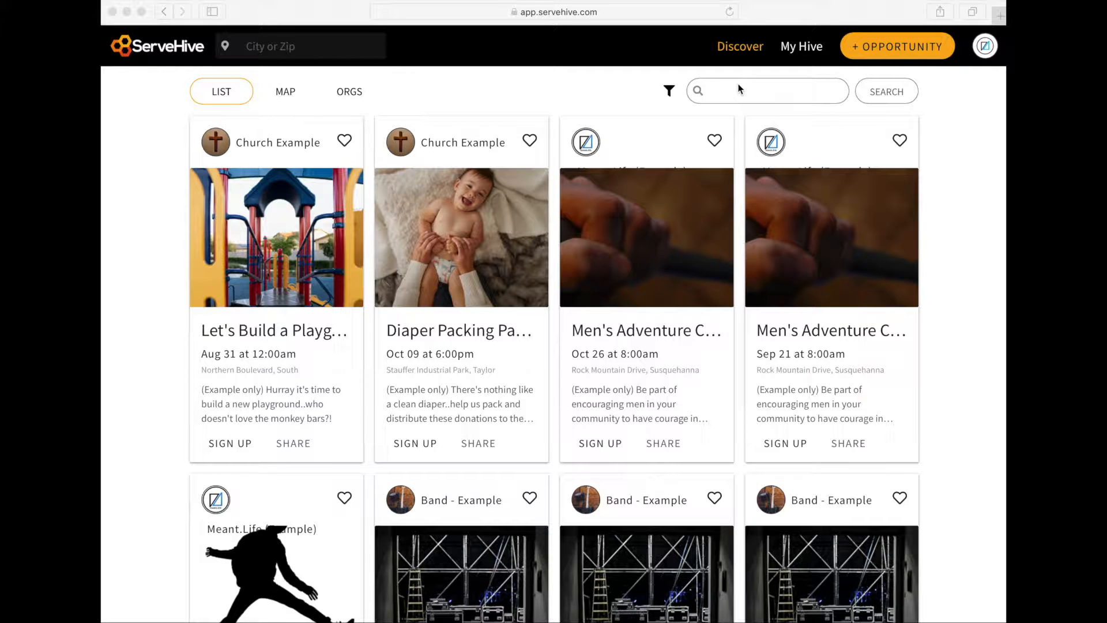
# - Open the Meant.Life (Example) dashboard, review the opportunities on the organization's public profile, and return to the dashboard
pyautogui.click(985, 55)
pyautogui.click(955, 80)
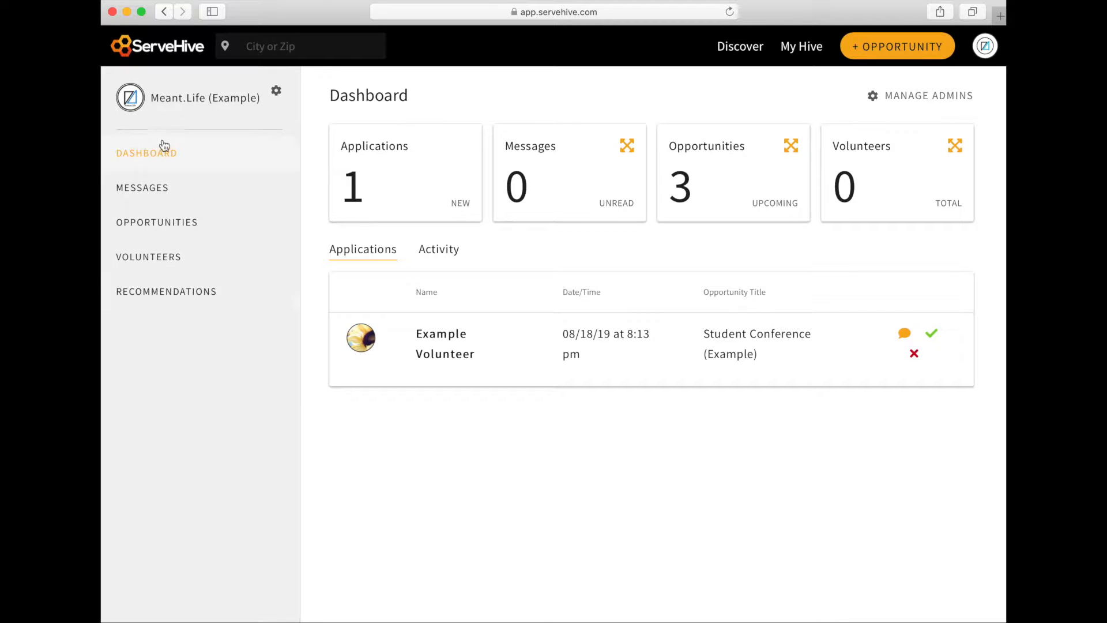
pyautogui.click(180, 99)
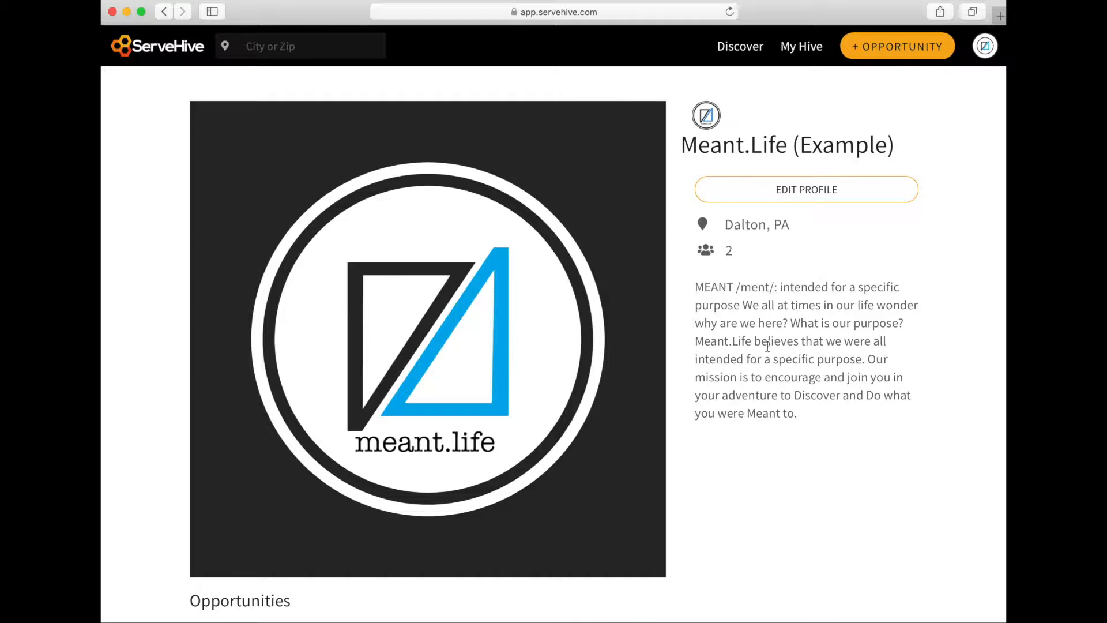
pyautogui.scroll(-5, 768, 347)
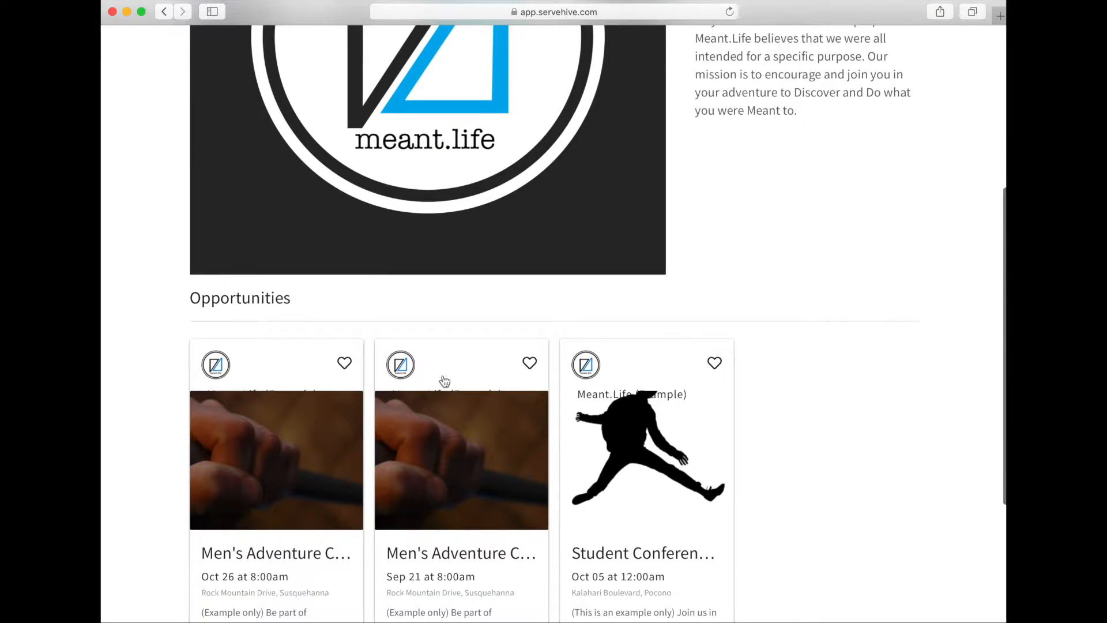
pyautogui.scroll(-3, 500, 471)
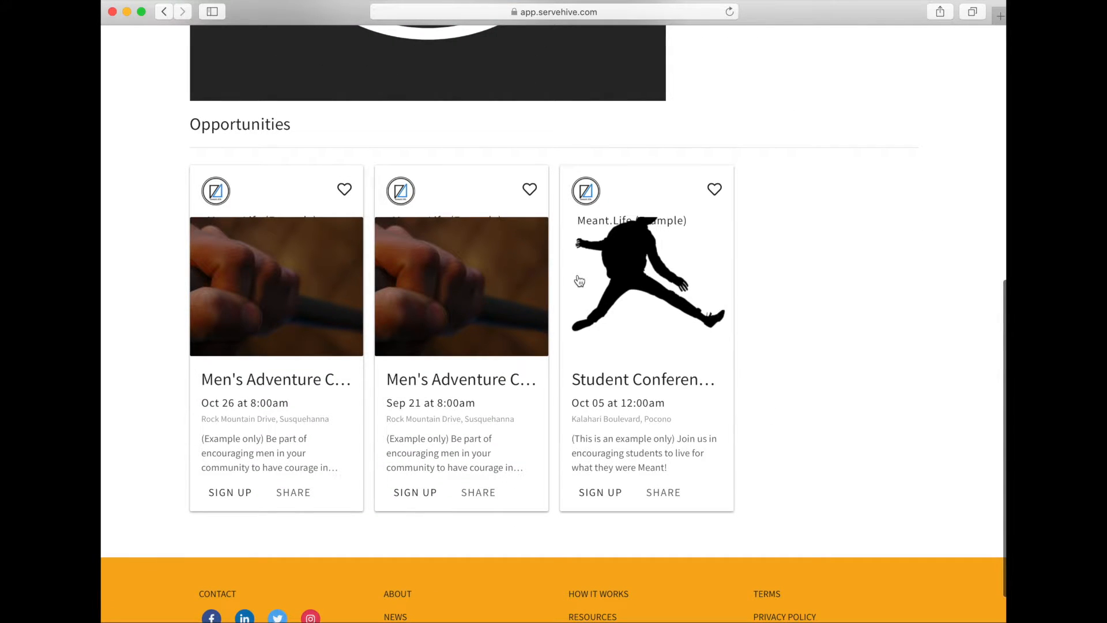
pyautogui.scroll(8, 578, 283)
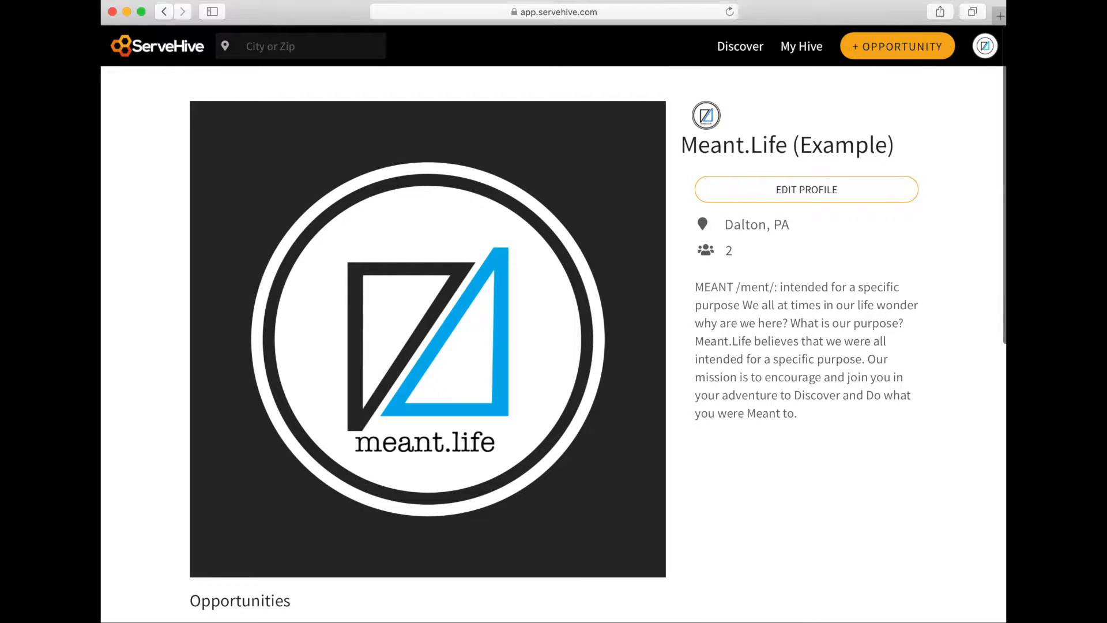
pyautogui.click(163, 12)
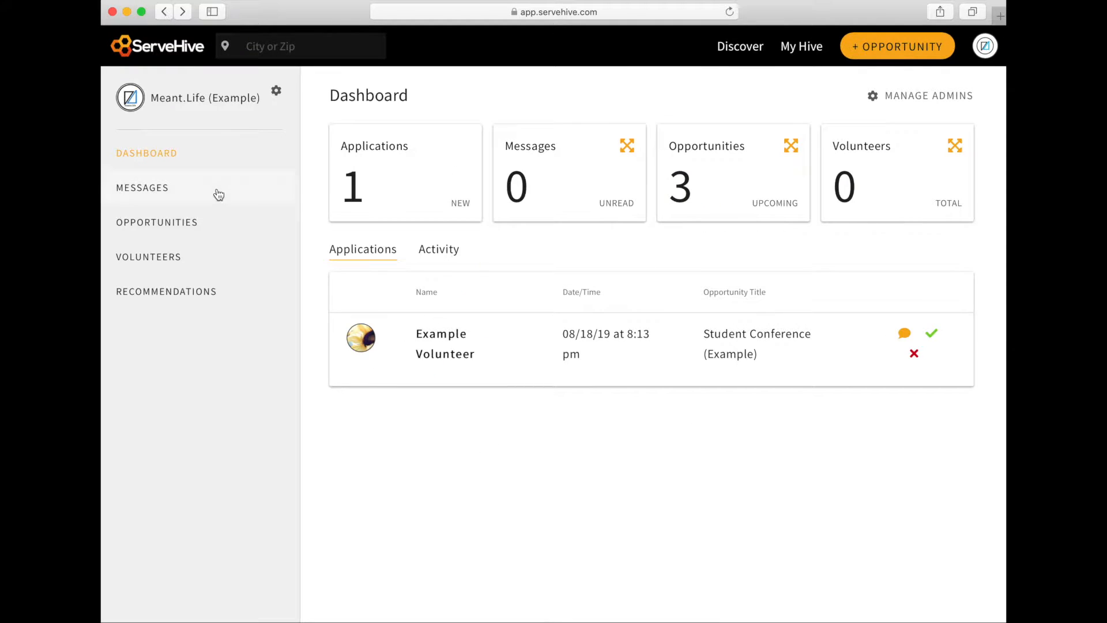
# - Search the organization's recommendations for "church" and follow Church Example
pyautogui.click(151, 293)
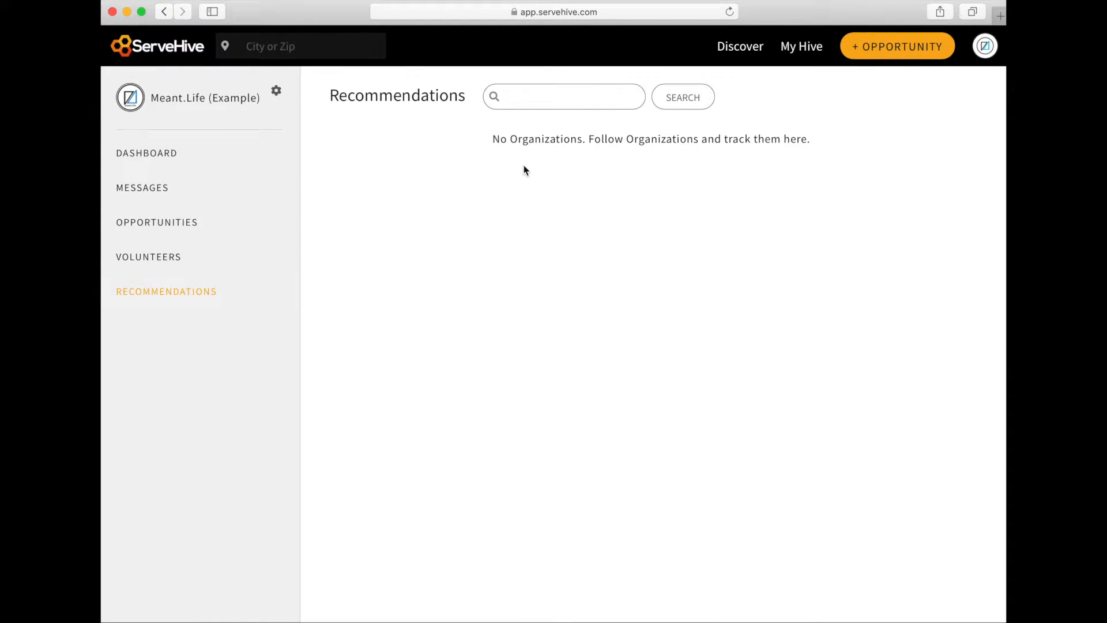
pyautogui.click(541, 104)
pyautogui.write('church')
pyautogui.press('Return')
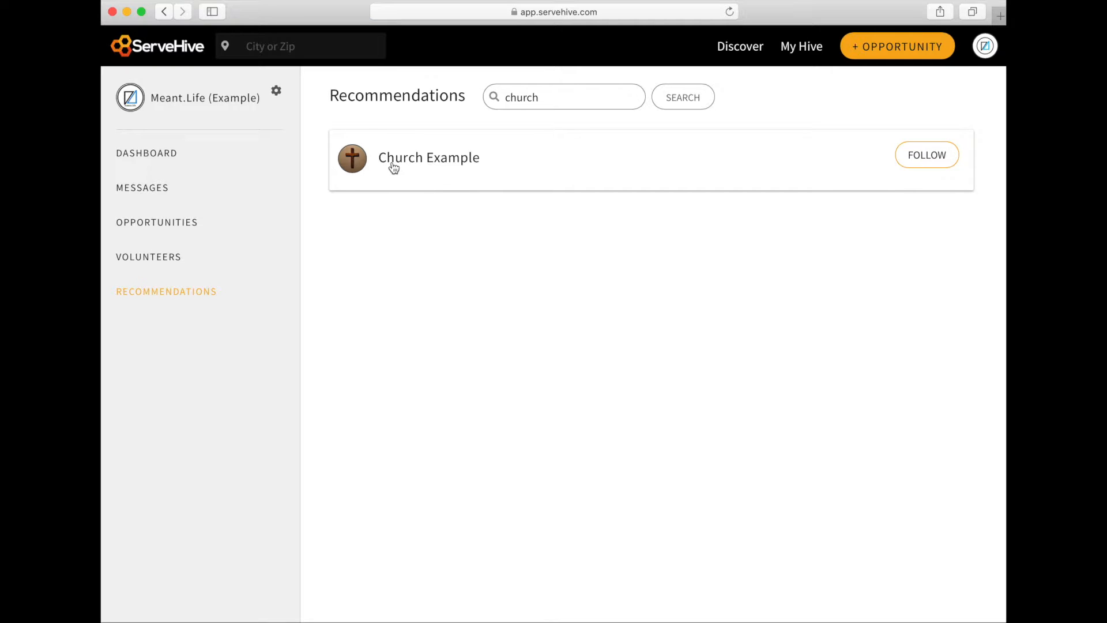
pyautogui.click(927, 160)
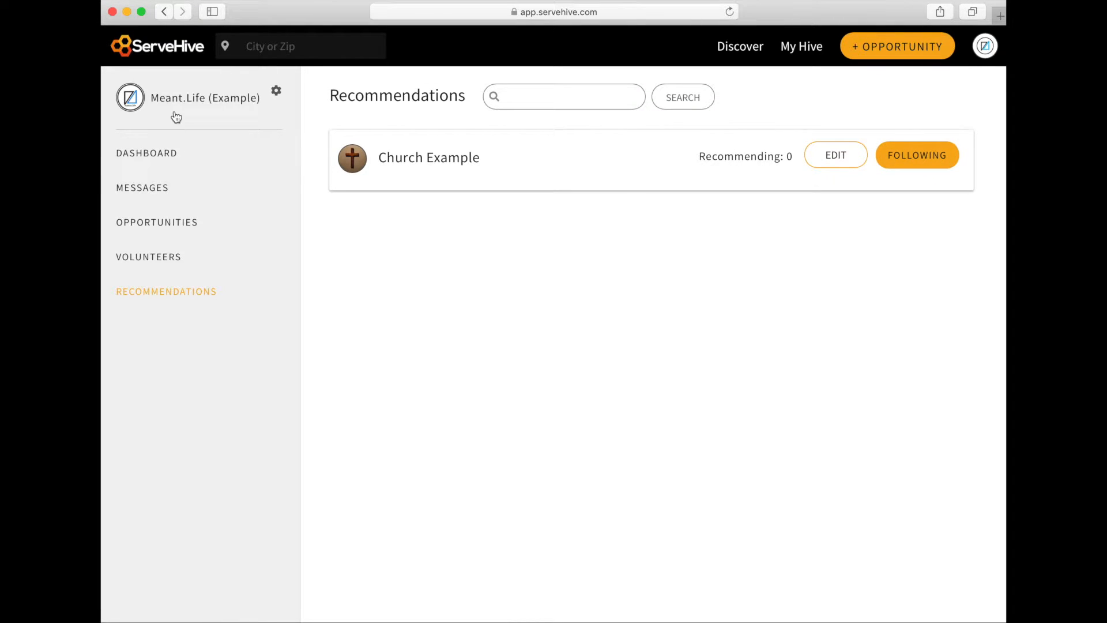
# - Check the Meant.Life (Example) public profile for opportunities from the followed church, and return to the recommendations
pyautogui.click(161, 99)
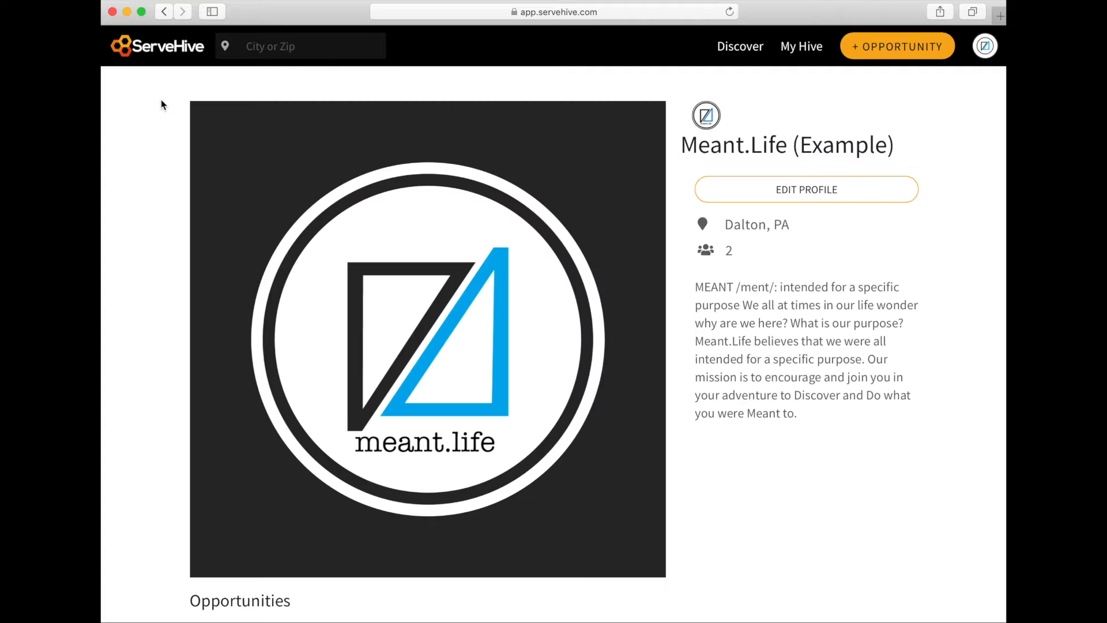
pyautogui.scroll(-10, 449, 378)
pyautogui.scroll(2, 449, 378)
pyautogui.scroll(-2, 448, 378)
pyautogui.scroll(2, 448, 378)
pyautogui.scroll(10, 316, 425)
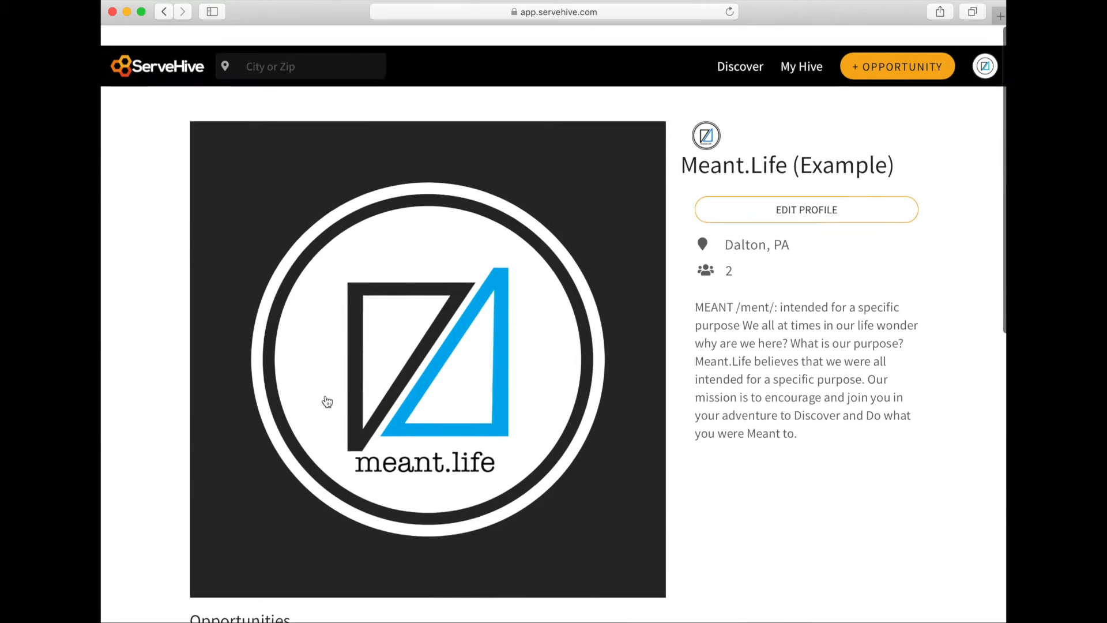
pyautogui.click(164, 15)
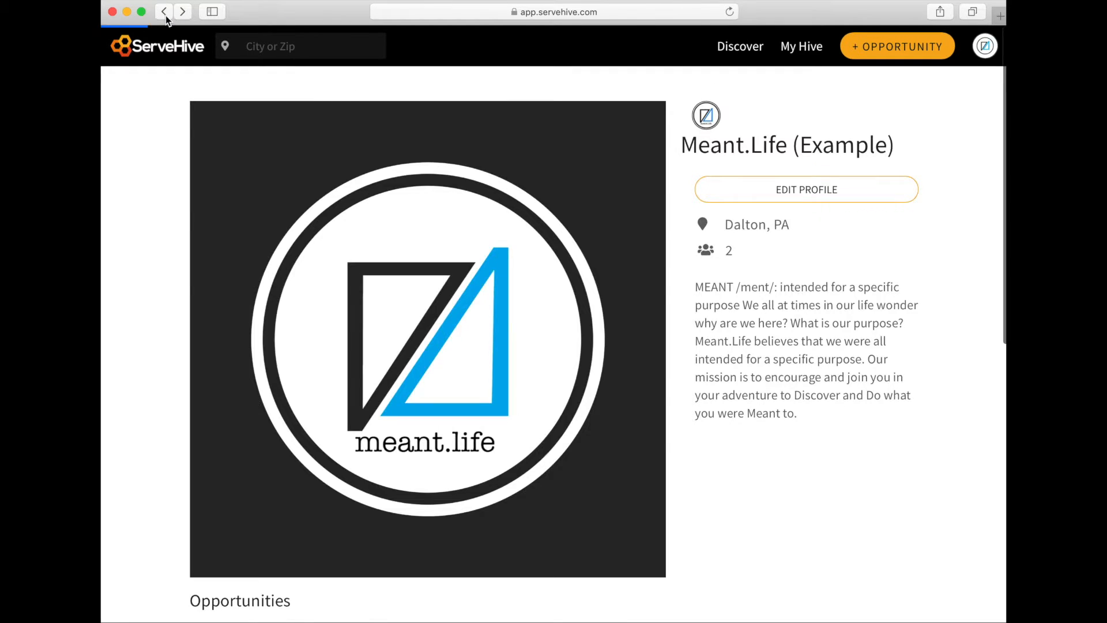
# - Set Church Example's recommendations to feature all of its opportunities, save the changes, and close the editor
pyautogui.click(828, 160)
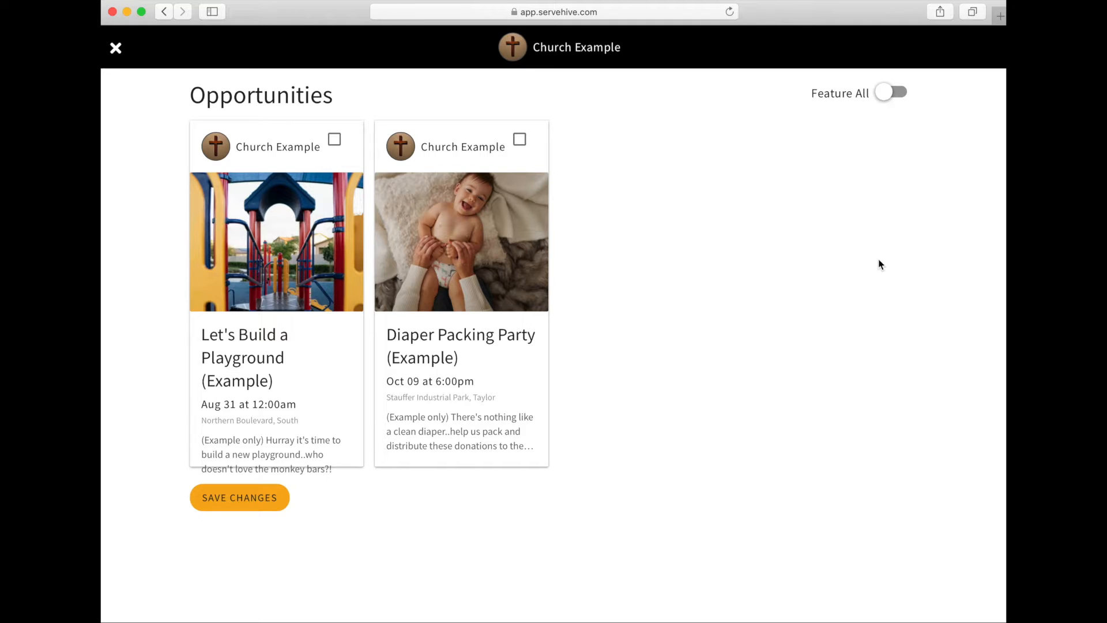
pyautogui.click(895, 93)
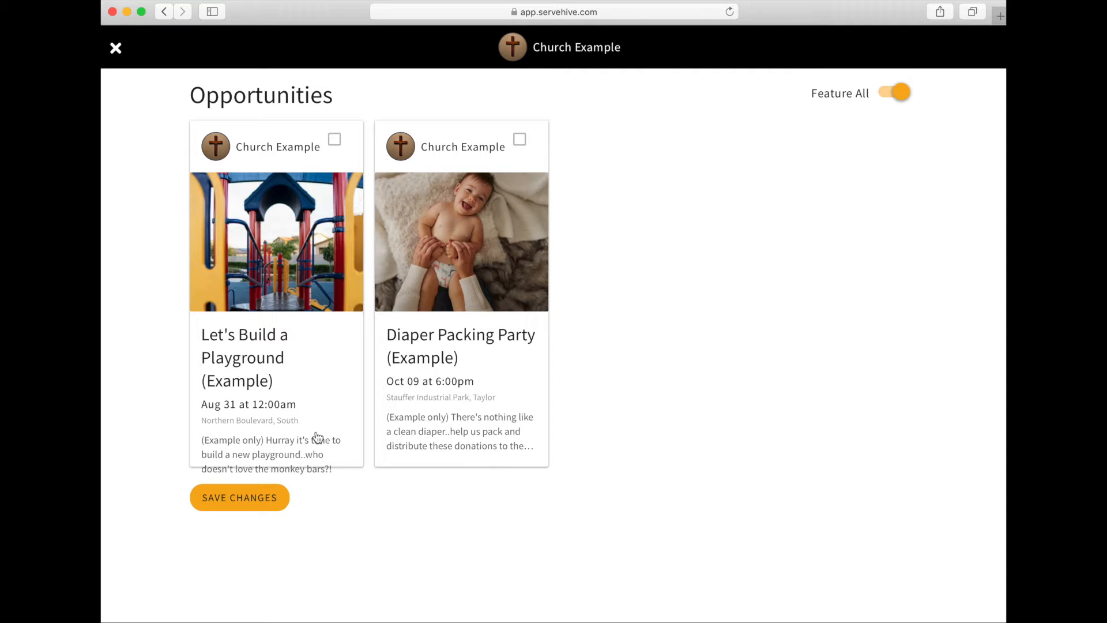
pyautogui.click(250, 498)
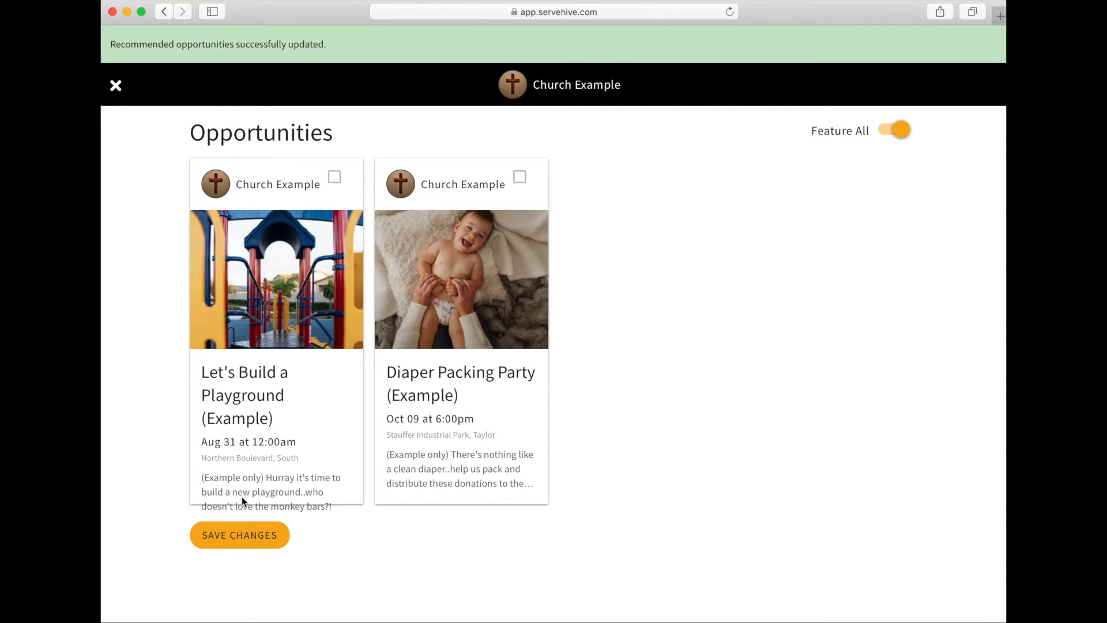
pyautogui.click(116, 87)
# - Search the recommendations for "band" and follow Band - Example
pyautogui.click(551, 99)
pyautogui.write('band')
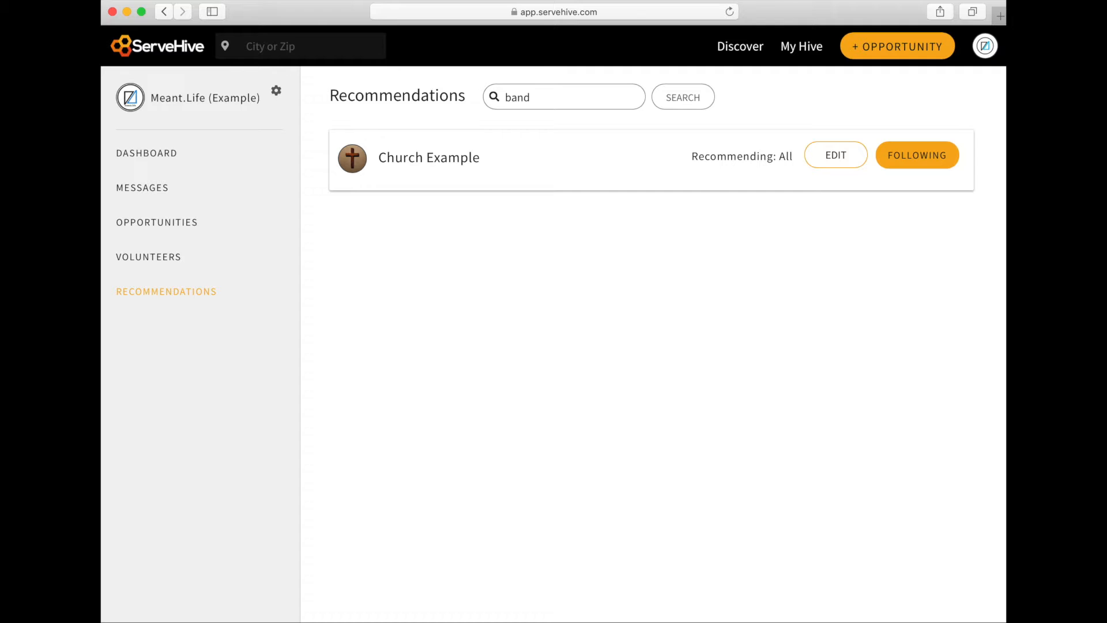
pyautogui.press('Return')
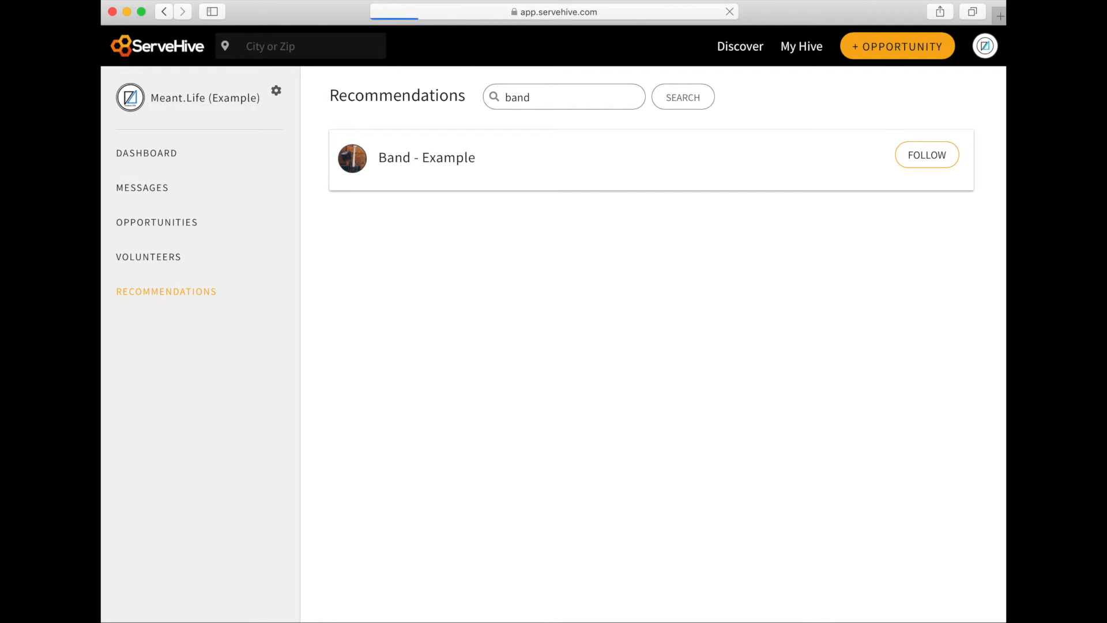
pyautogui.click(903, 155)
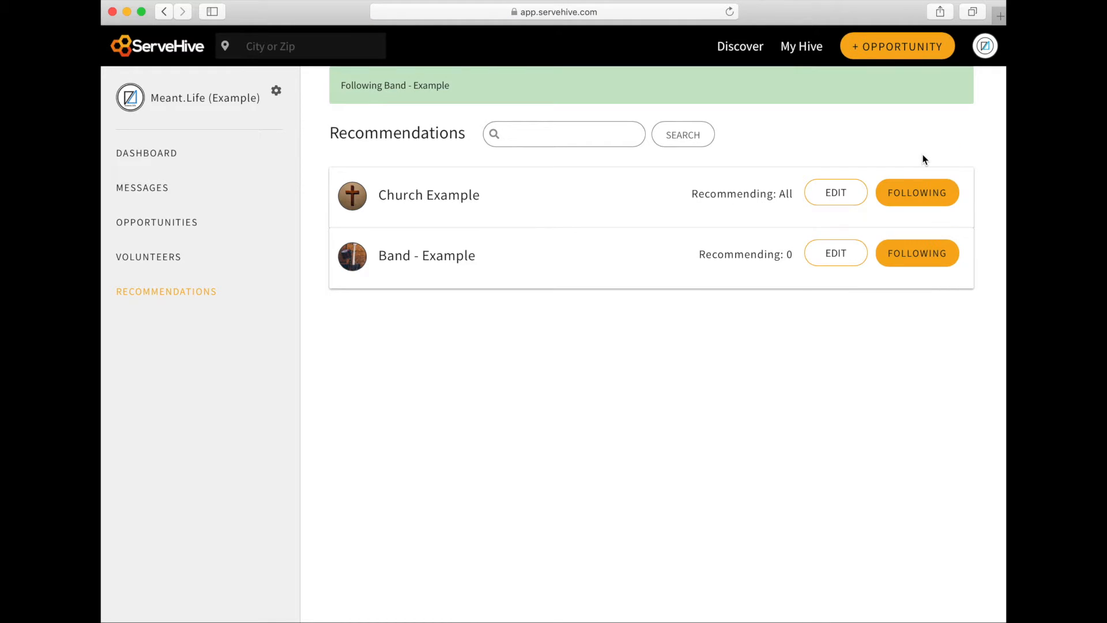
# - Recommend only Band - Example's "Roadie For a Day 2(Example)" opportunity on Sep 21, save the changes, and close the editor
pyautogui.click(838, 254)
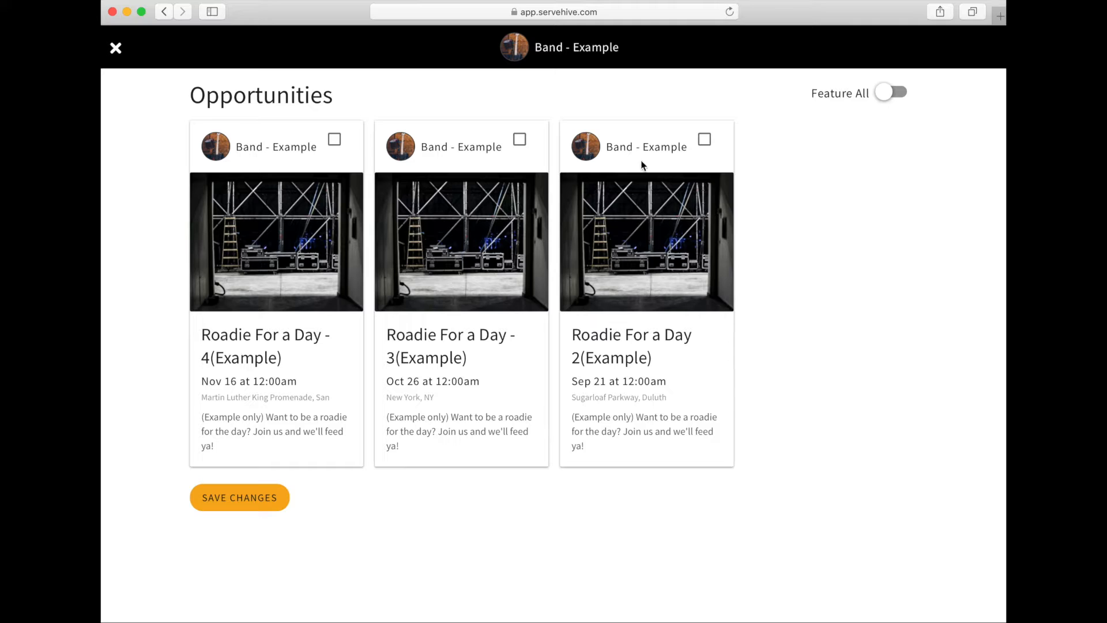
pyautogui.click(707, 141)
pyautogui.click(240, 496)
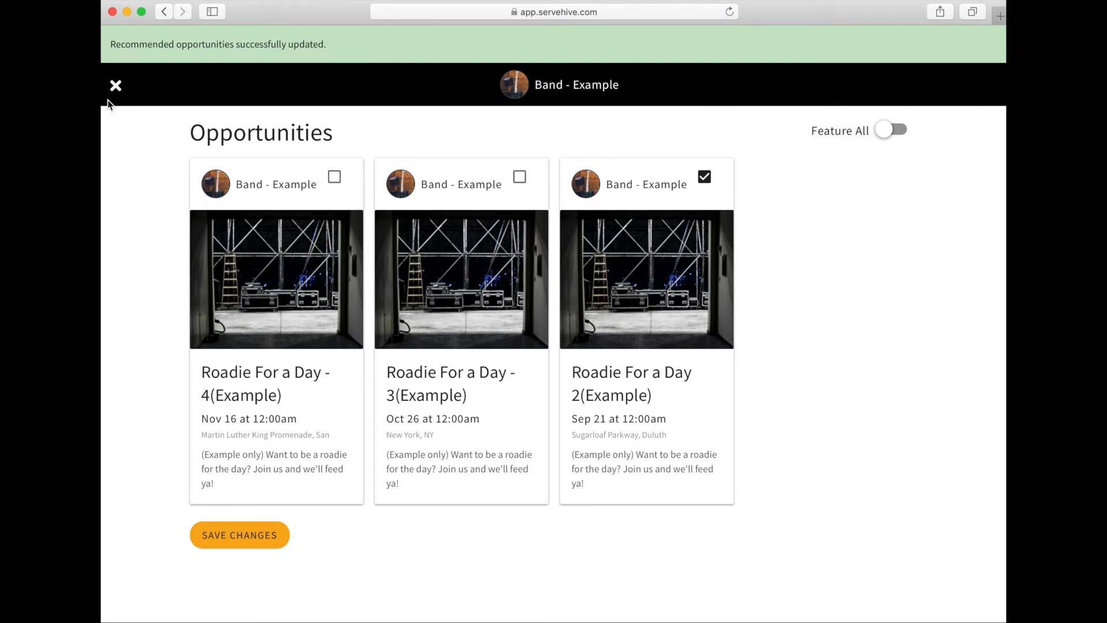
pyautogui.click(115, 86)
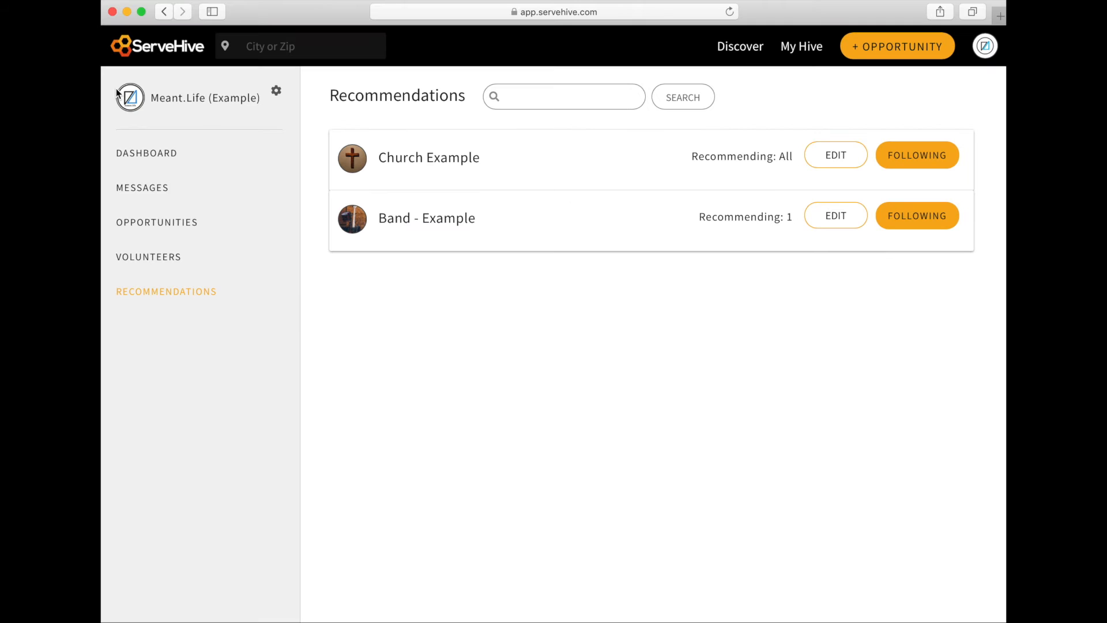
# - Examine the Opportunities and Recommended sections on the Meant.Life (Example) public profile
pyautogui.click(174, 97)
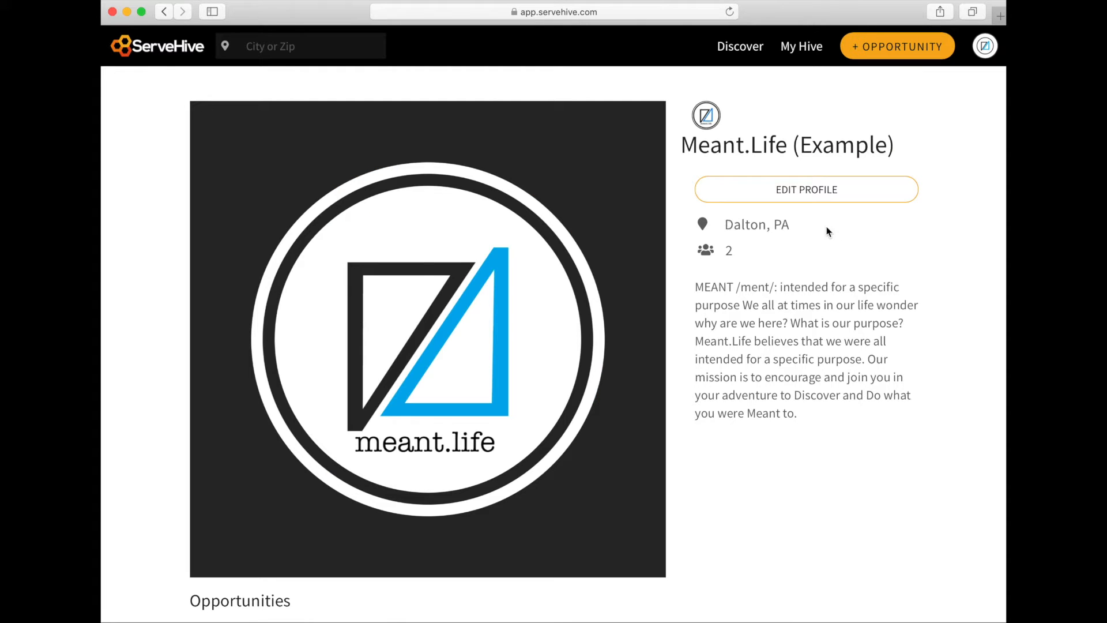
pyautogui.scroll(-5, 723, 369)
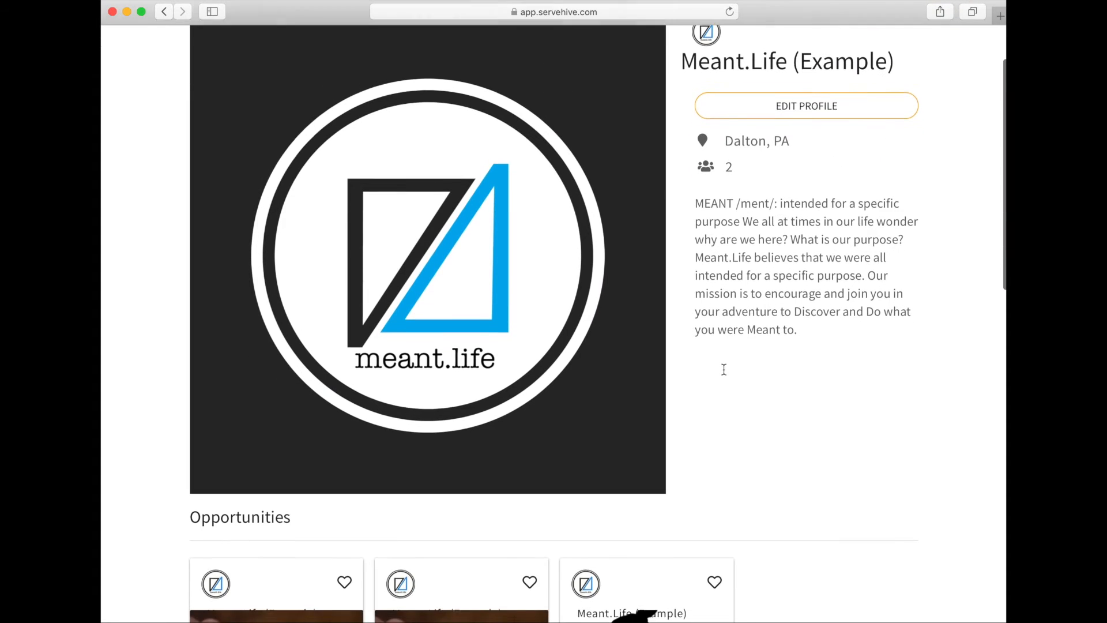
pyautogui.scroll(-6, 734, 526)
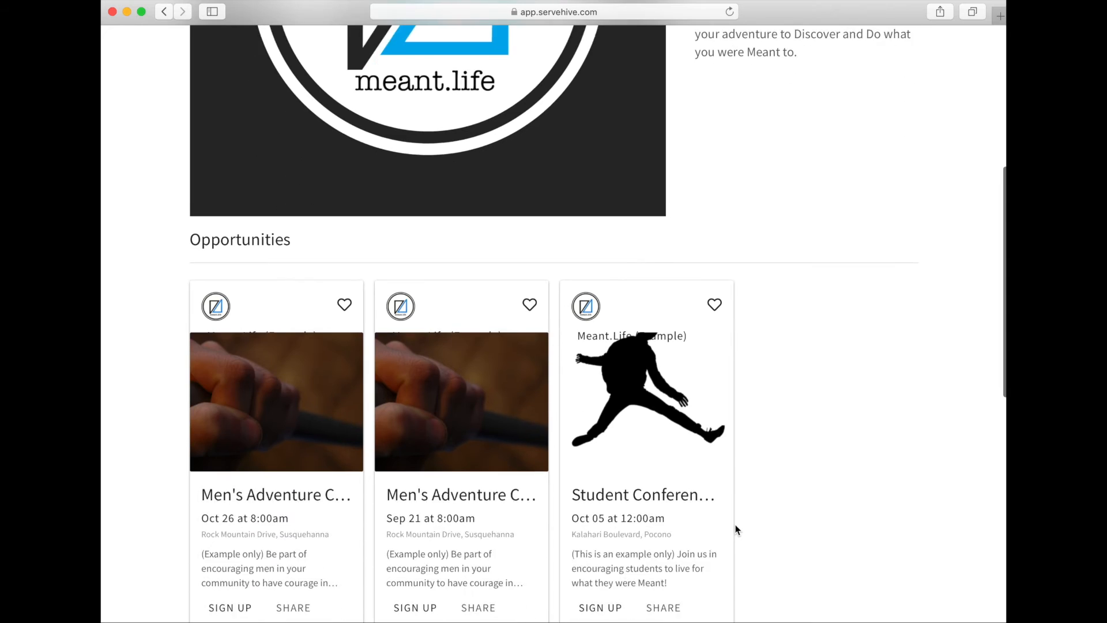
pyautogui.scroll(-4, 736, 529)
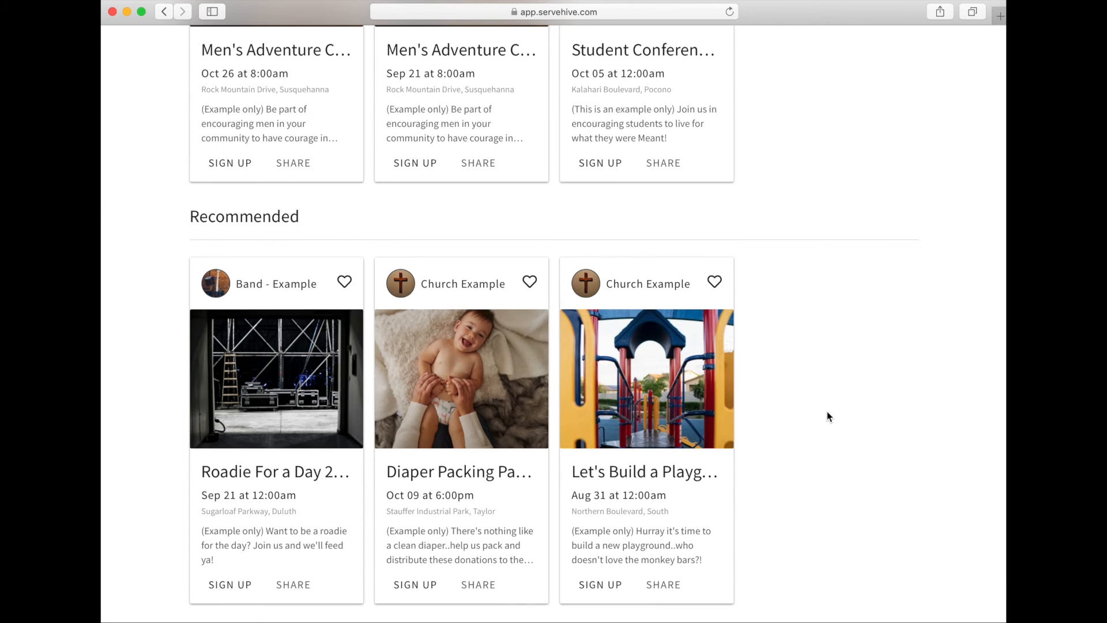
pyautogui.scroll(-2, 827, 414)
pyautogui.scroll(-1, 826, 415)
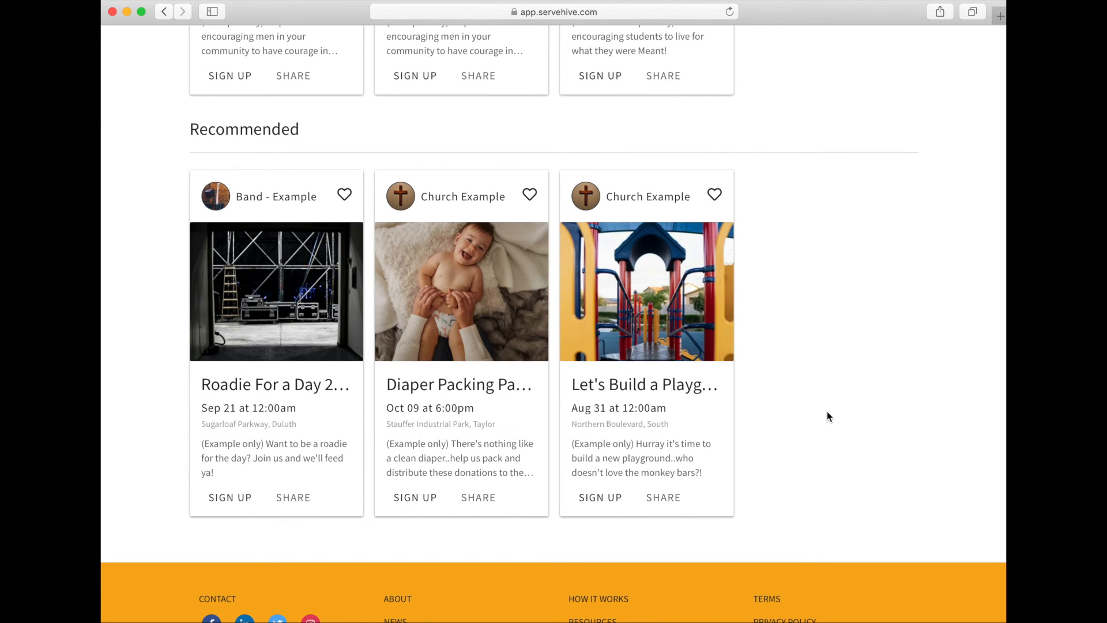
pyautogui.scroll(5, 807, 155)
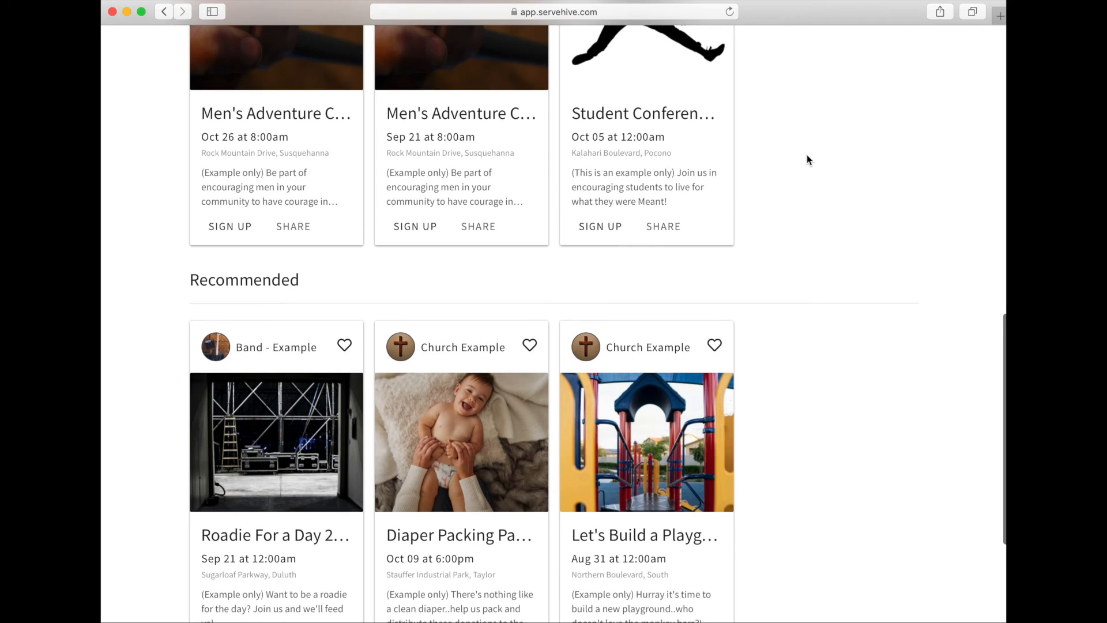
pyautogui.scroll(9, 807, 156)
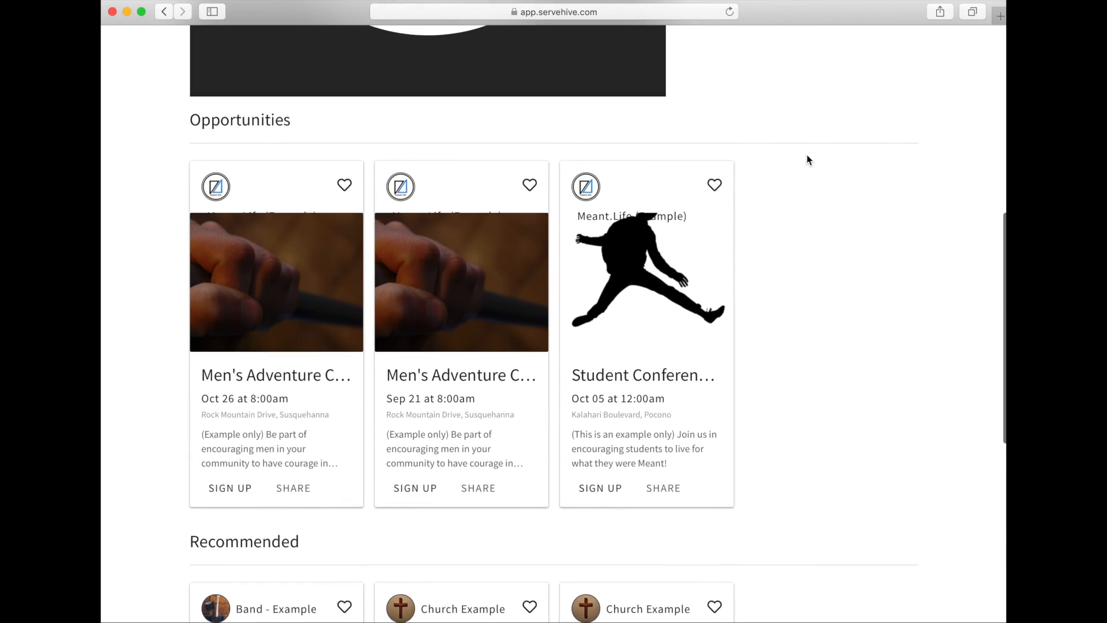
pyautogui.scroll(-3, 825, 351)
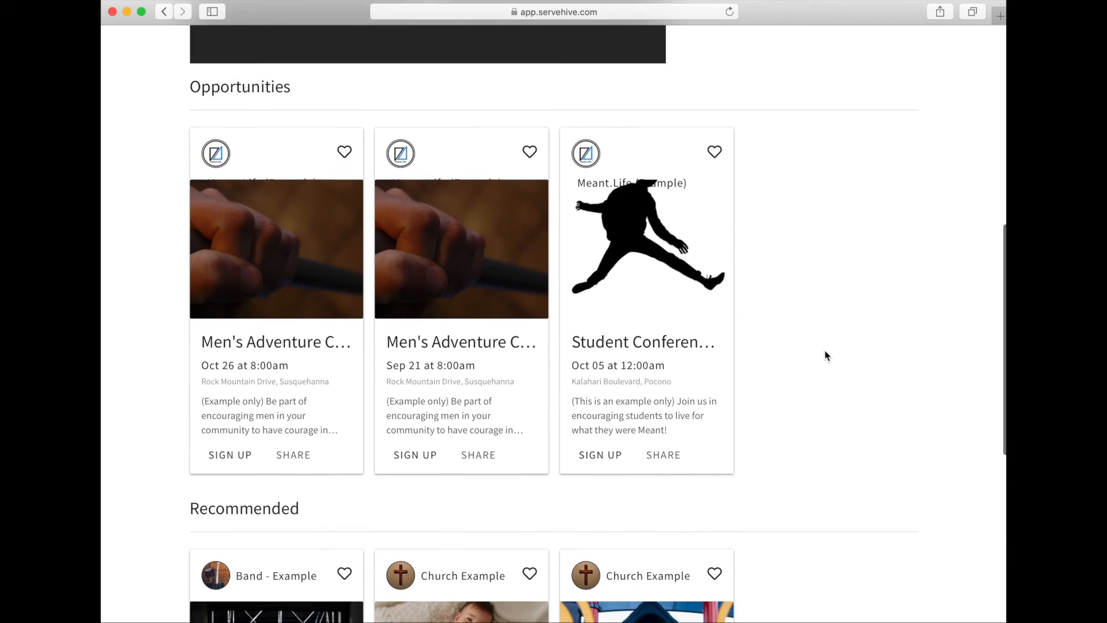
pyautogui.scroll(-7, 825, 352)
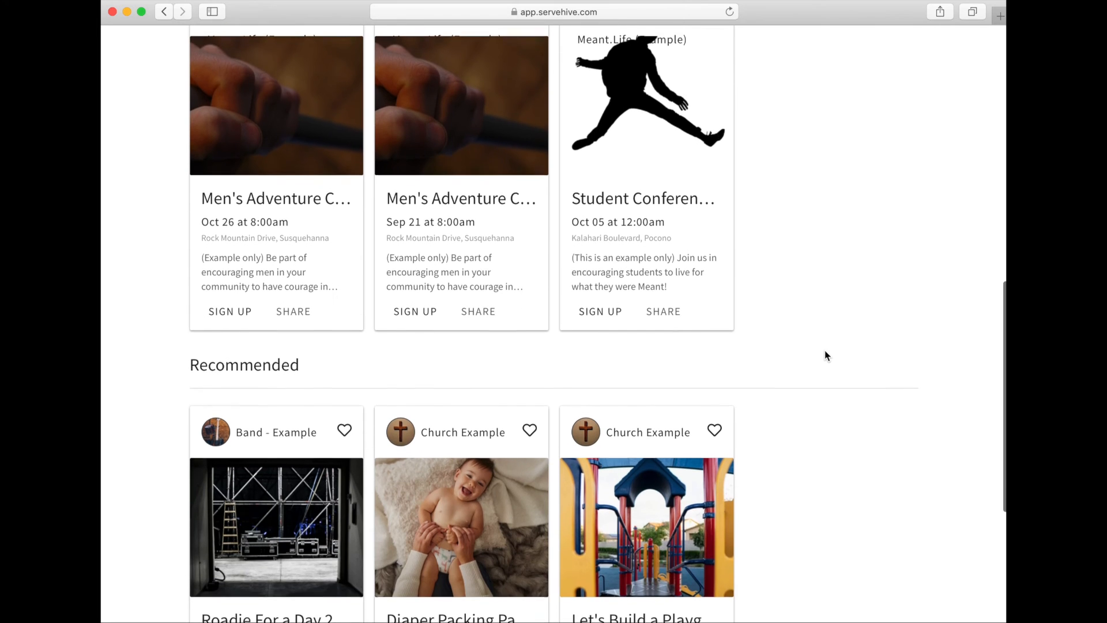
pyautogui.scroll(-4, 825, 351)
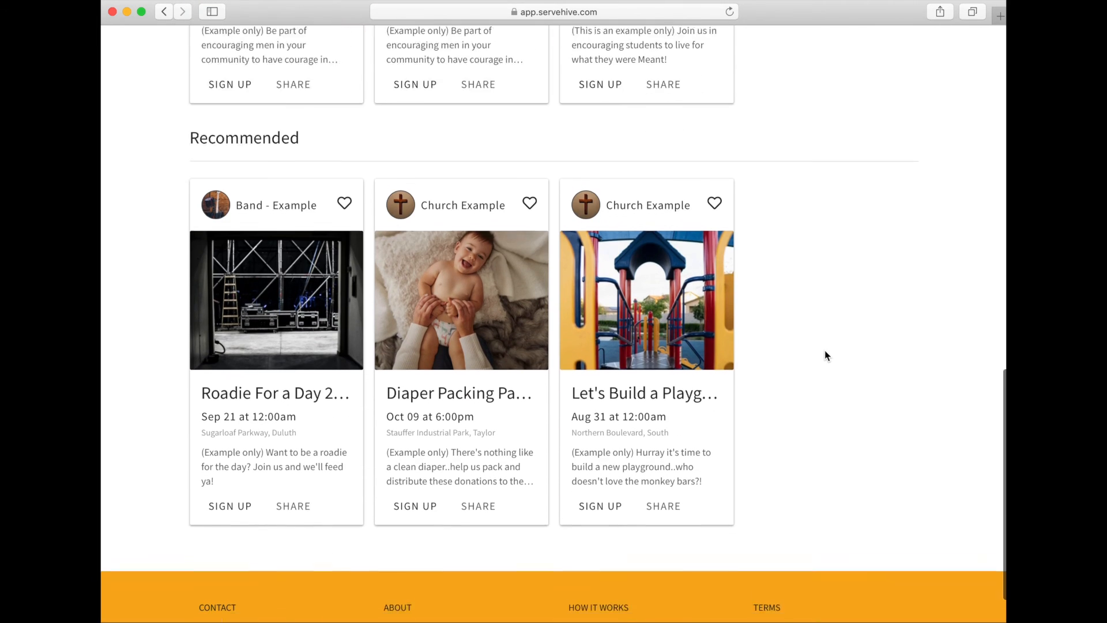
pyautogui.scroll(15, 825, 355)
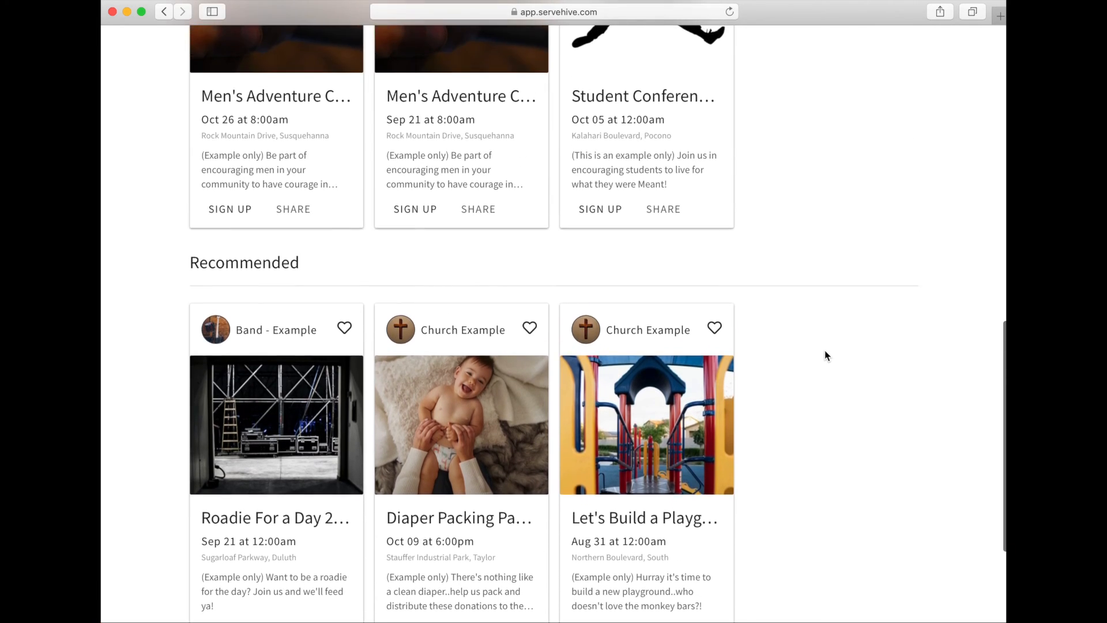
pyautogui.scroll(11, 824, 352)
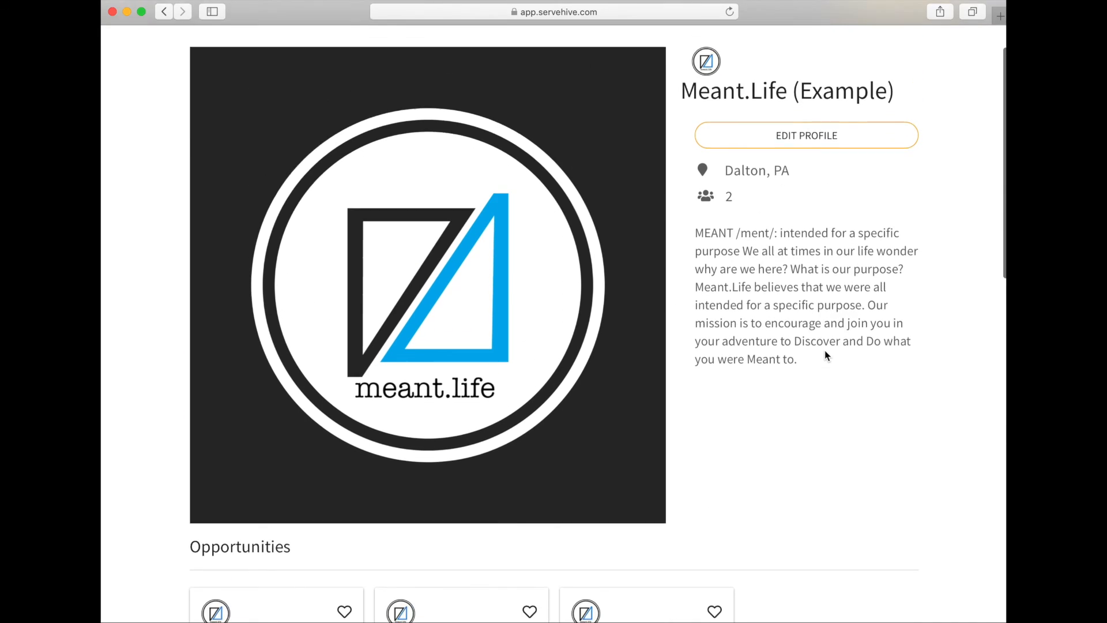